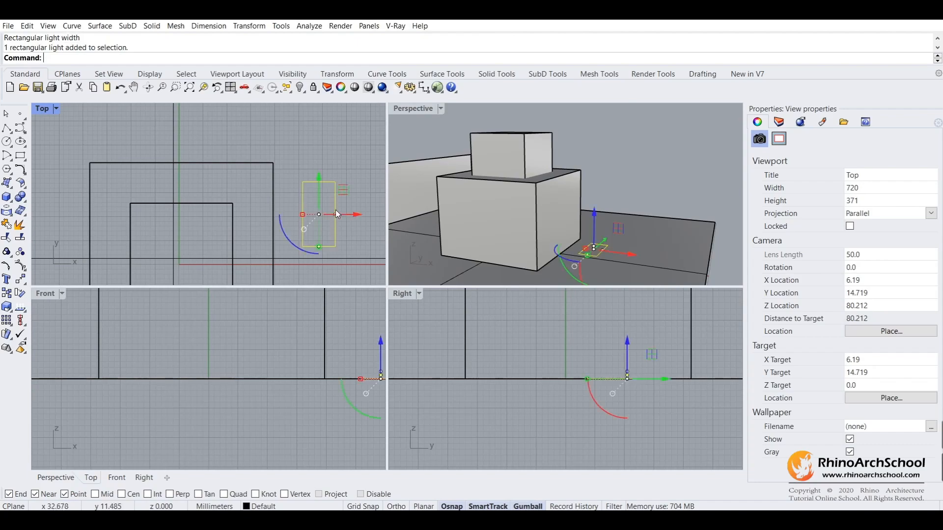
- Rotate the rectangle light upright so it faces the boxes, and raise it above the ground plane
left_click(593, 212)
left_click_drag(578, 239, 623, 254)
left_click_drag(565, 214, 631, 228)
left_click(653, 170)
right_click_drag(653, 170, 607, 161)
left_click(679, 224)
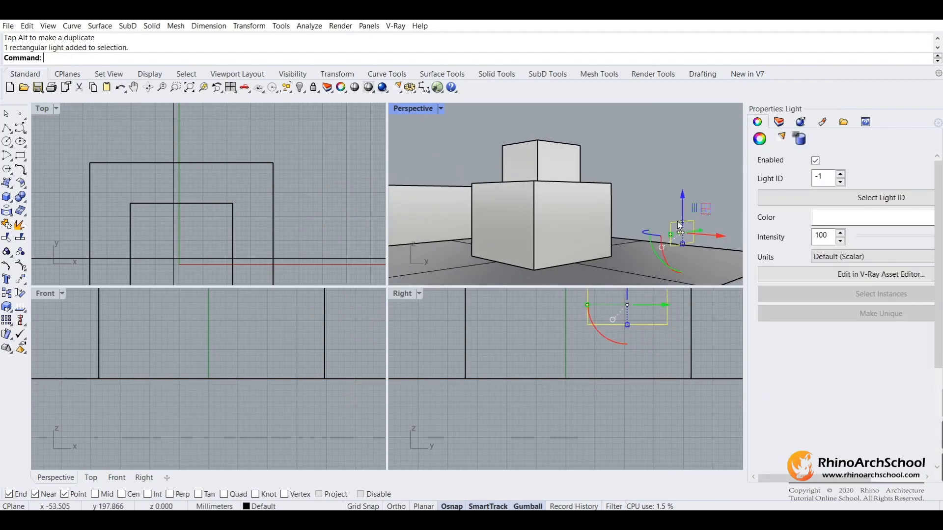
- Scale up the rectangle light in width and height until it is roughly as tall as the larger box
right_click_drag(679, 223, 617, 215)
scroll(616, 217, "up", 2)
left_click_drag(614, 220, 583, 221)
right_click_drag(585, 224, 609, 207)
left_click_drag(612, 203, 612, 228)
left_click(668, 167)
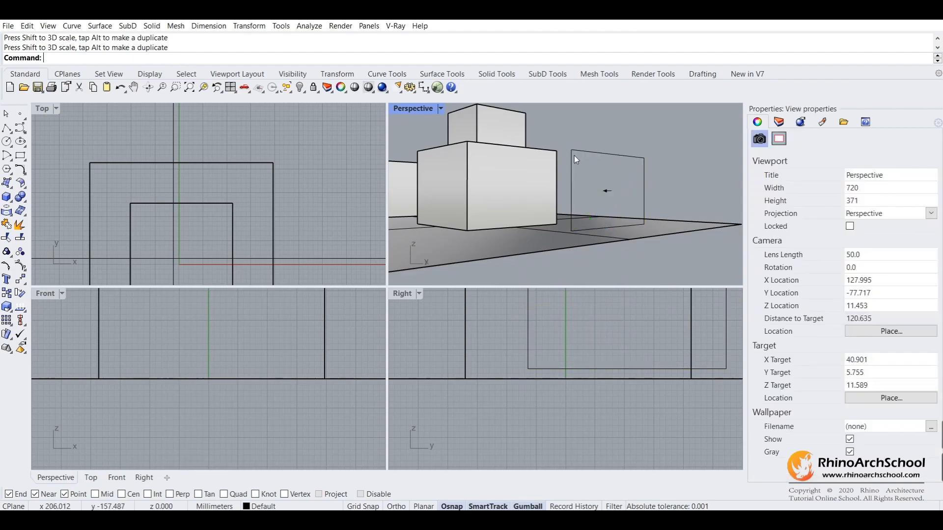
- Place a V-Ray sphere light near the ground plane's front corner, and delete it again
right_click_drag(605, 189, 548, 133)
left_click(395, 26)
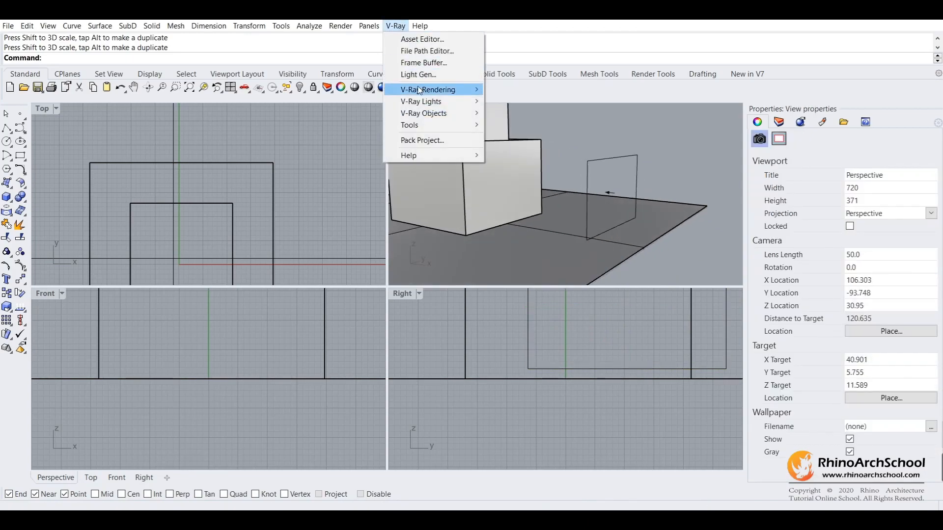
mouse_move(423, 101)
left_click(518, 114)
right_click_drag(513, 184, 547, 118)
left_click(549, 200)
left_click(565, 201)
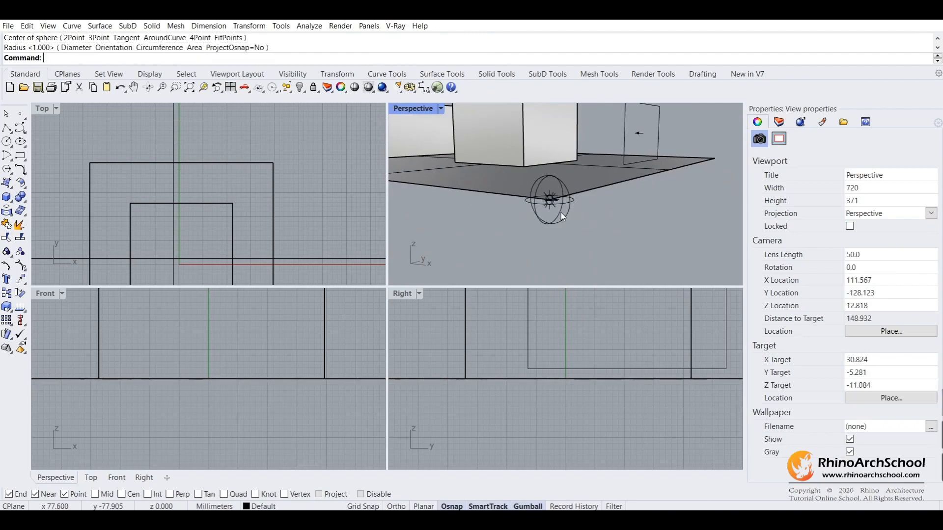
right_click_drag(577, 212, 587, 216)
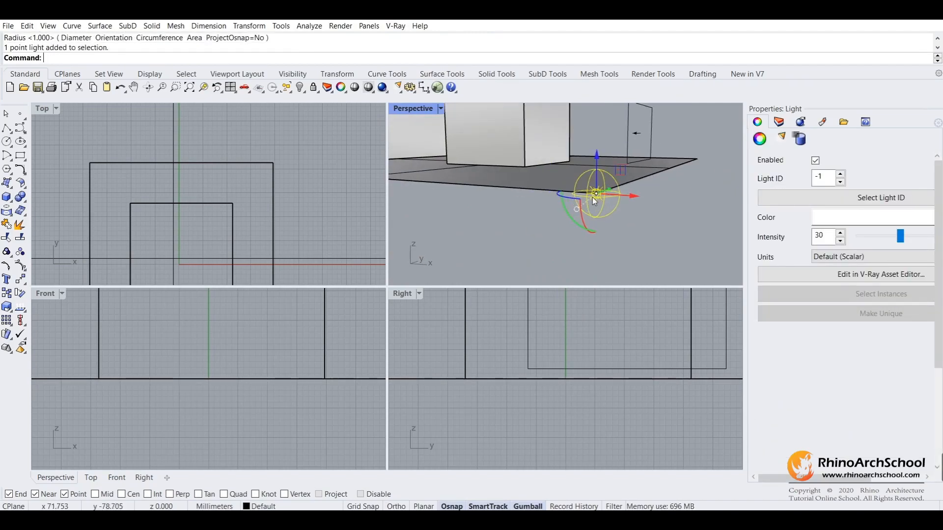
key("Delete")
left_click(395, 25)
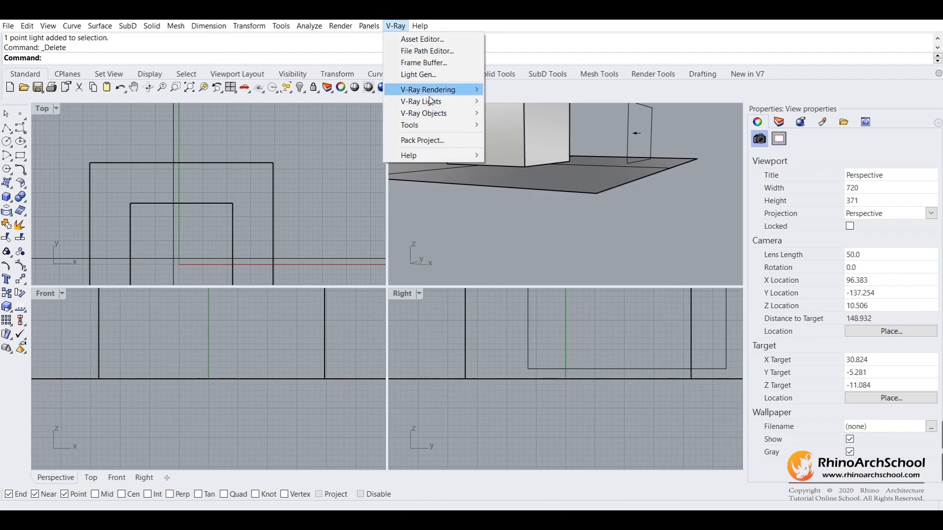
mouse_move(432, 103)
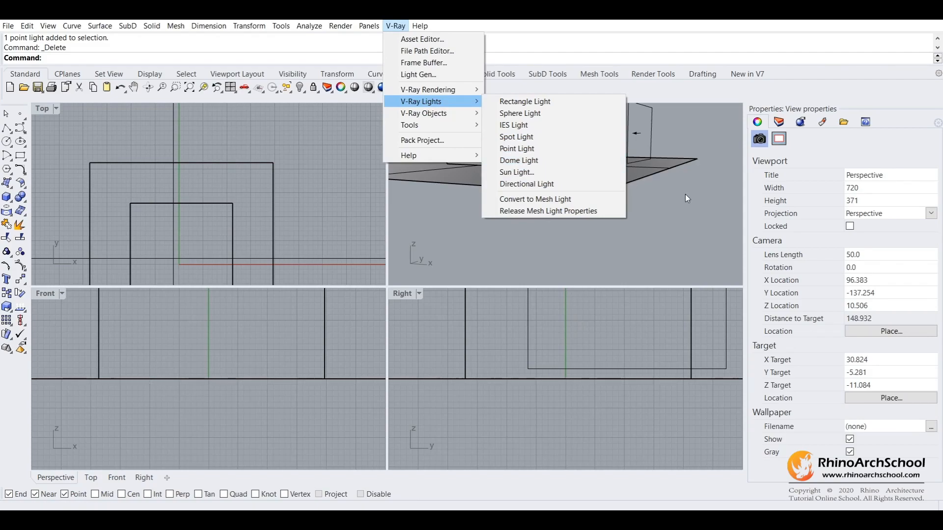
left_click(676, 123)
- Select the rectangle light and open its settings in the V-Ray Asset Editor, with the editor window moved clear of the perspective view
scroll(603, 216, "down", 4)
scroll(592, 219, "up", 2)
right_click_drag(607, 171, 573, 165)
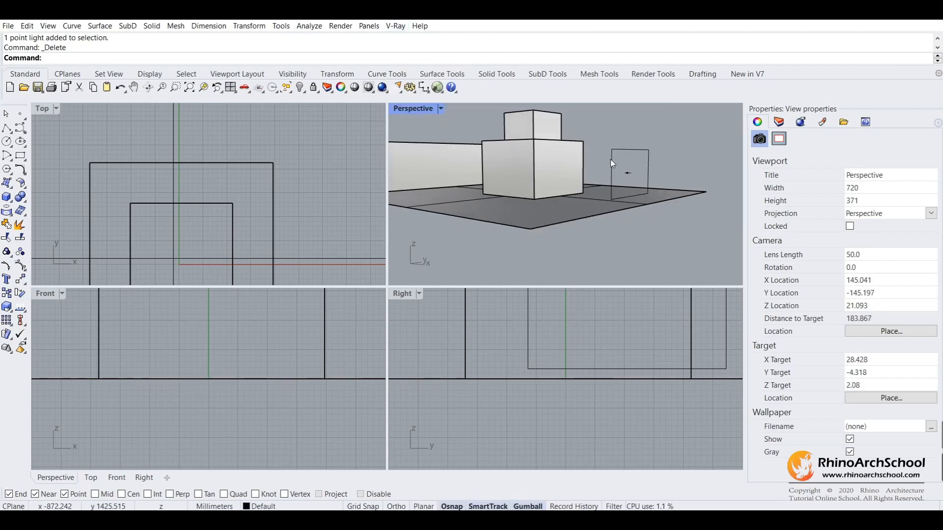
left_click(610, 159)
scroll(595, 222, "down", 3)
scroll(588, 173, "up", 5)
left_click(395, 26)
left_click(393, 33)
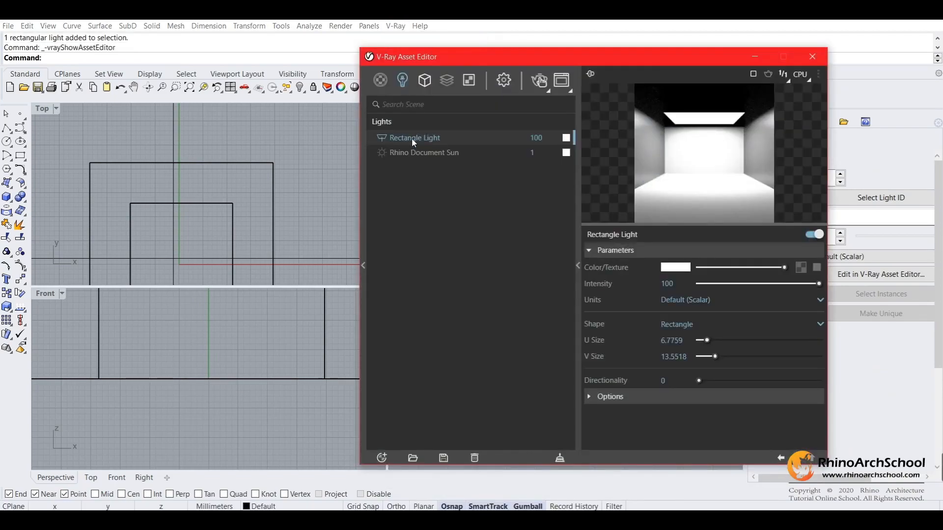
left_click_drag(526, 53, 281, 43)
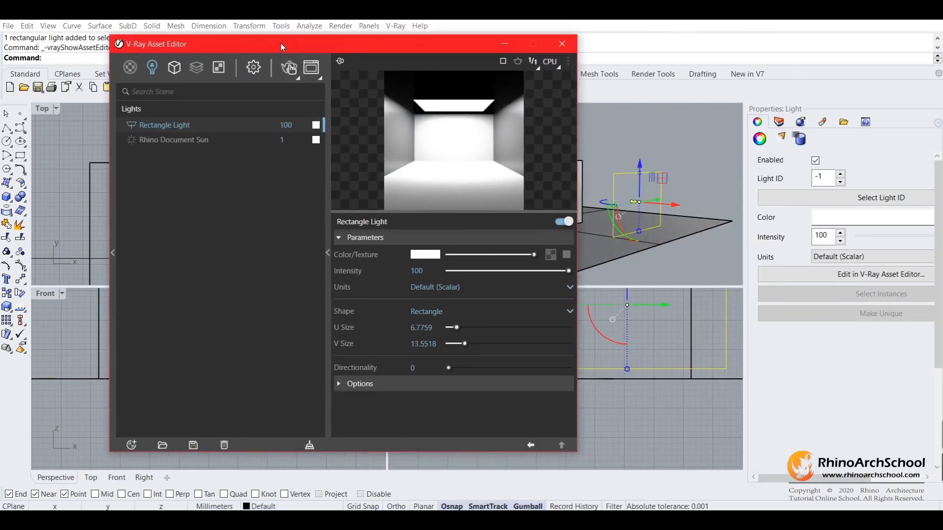
left_click_drag(454, 52, 347, 48)
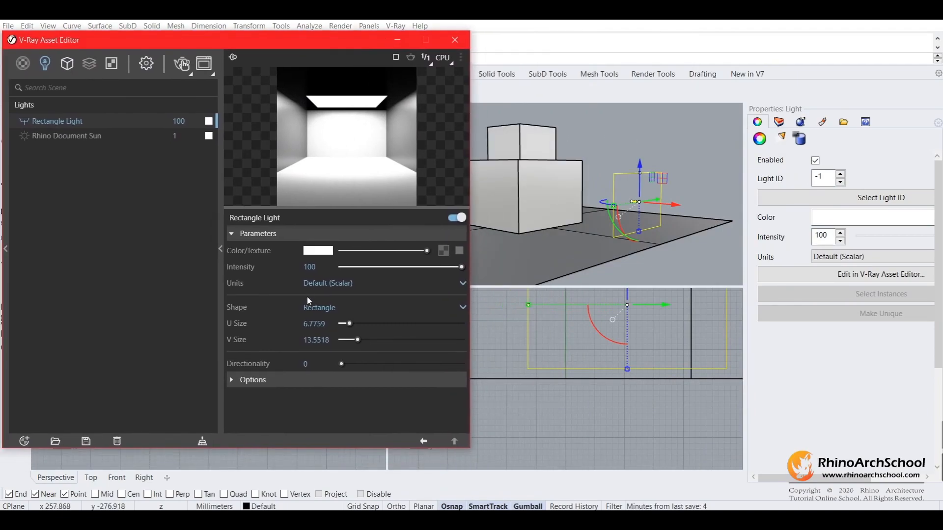
- Try Radiant power (W) as the rectangle light's intensity units, and return them to Default (Scalar)
left_click(316, 285)
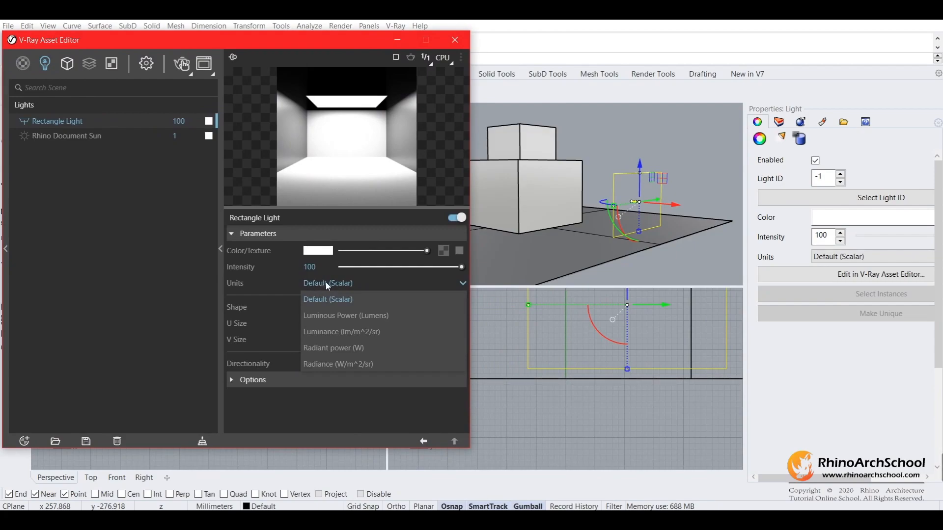
left_click(332, 348)
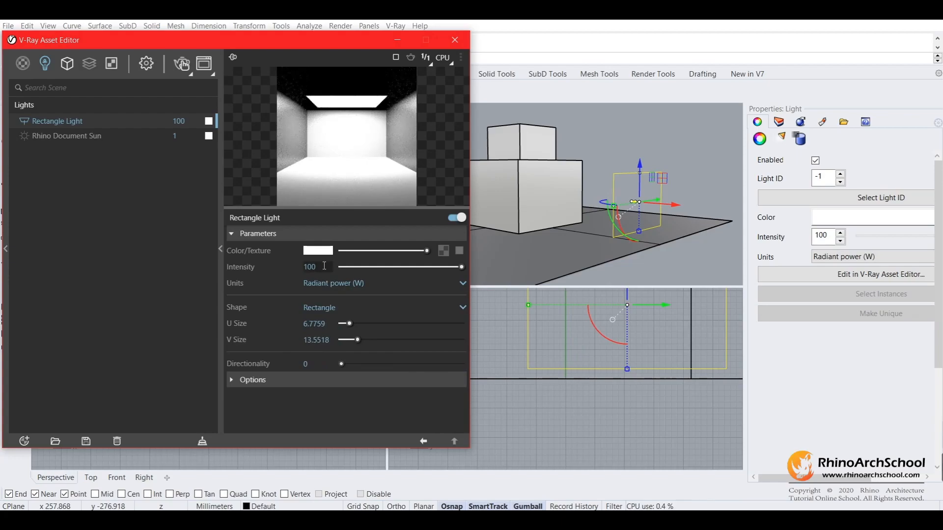
left_click(345, 283)
left_click(334, 300)
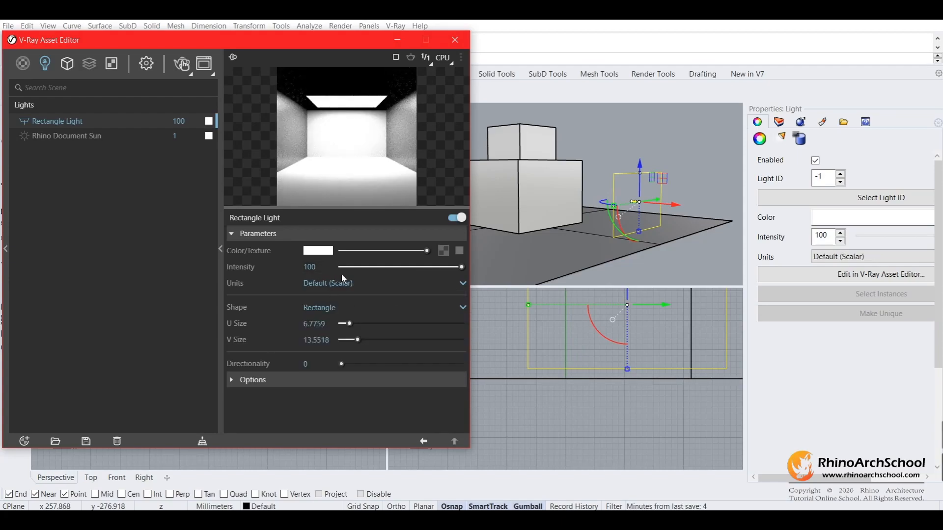
- Start an interactive V-Ray render of the perspective view, showing the lit boxes and the rectangle light in the frame buffer
left_click(619, 152)
right_click_drag(626, 162, 220, 68)
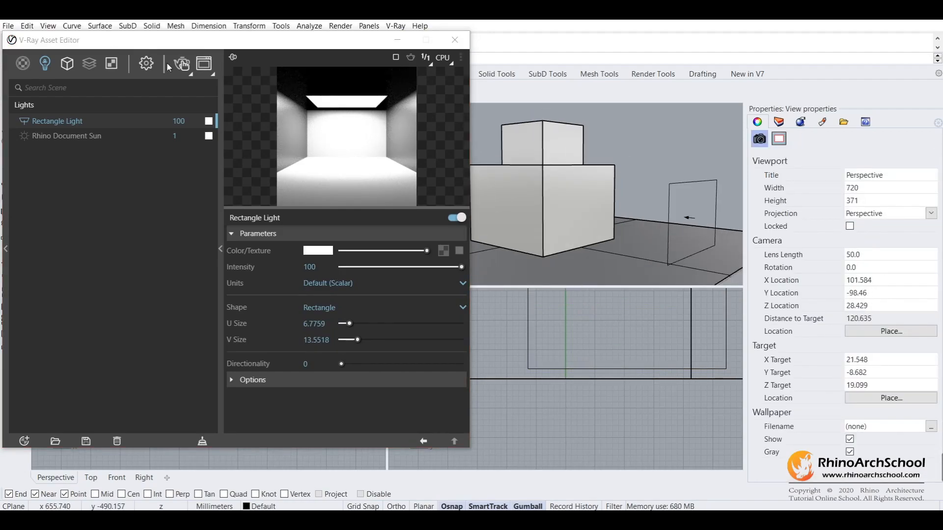
left_click(146, 63)
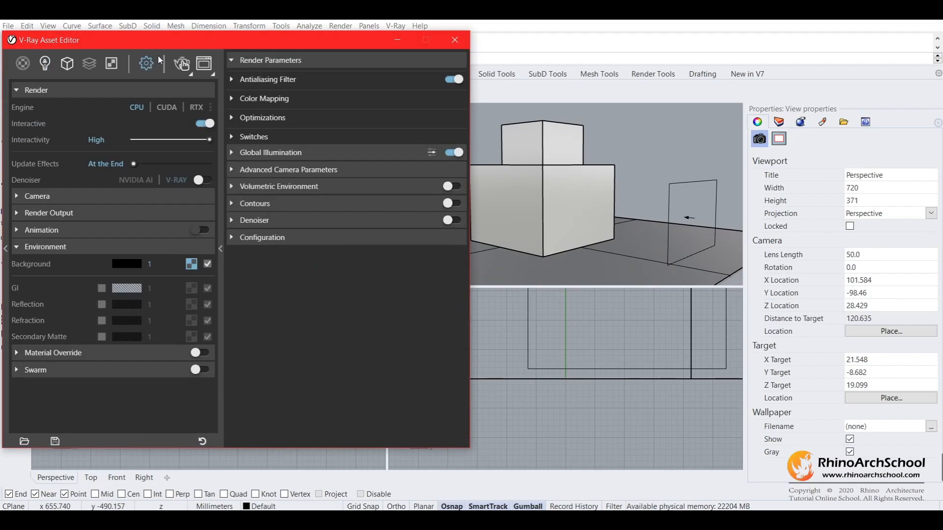
left_click(181, 64)
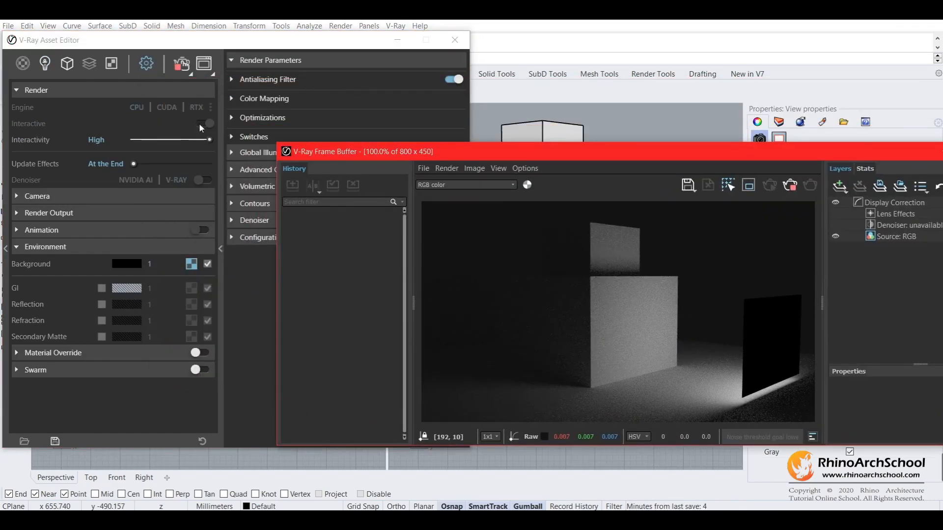
left_click_drag(564, 155, 536, 142)
right_click_drag(542, 126, 585, 122)
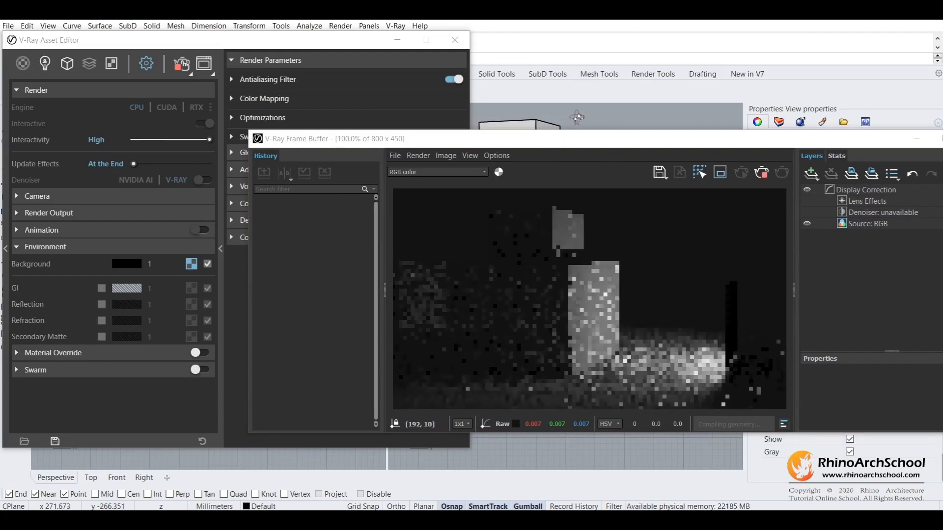
- Set the rectangle light's units to Radiant power (W) and its intensity to 5
left_click(44, 62)
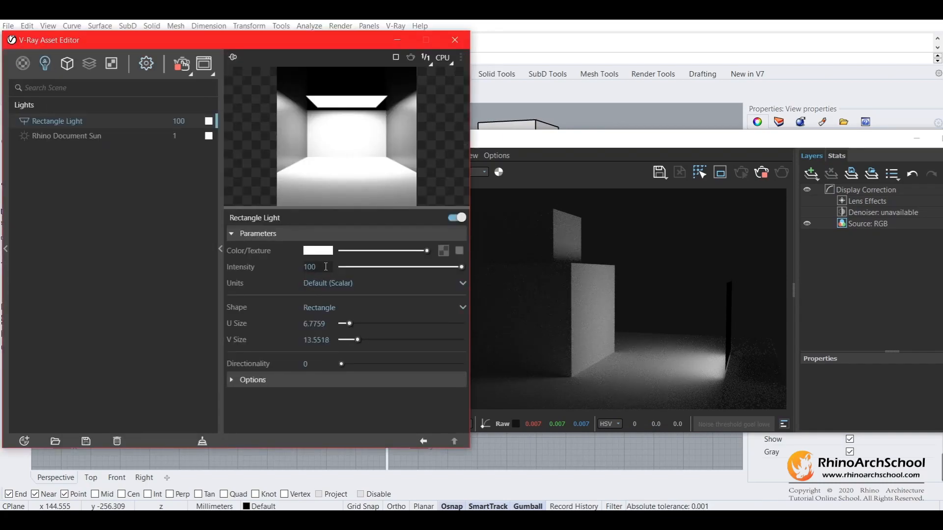
left_click(339, 284)
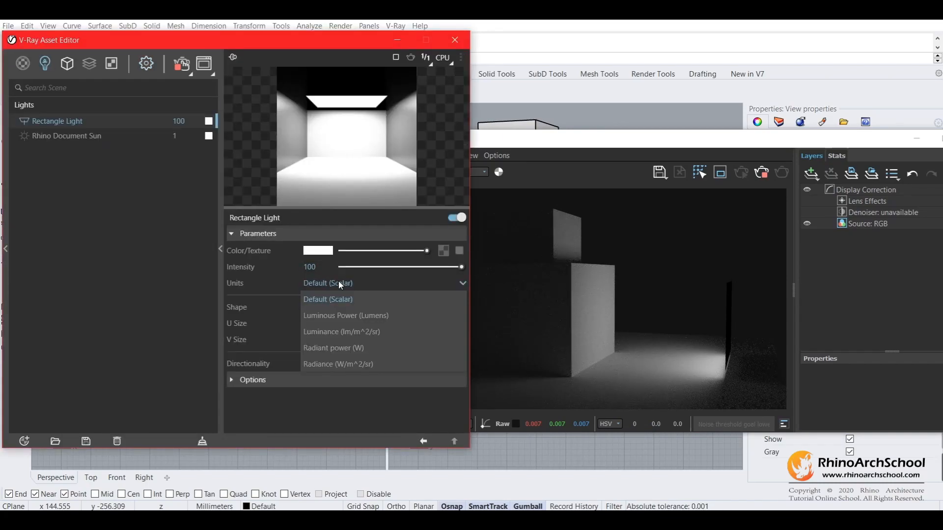
left_click(349, 351)
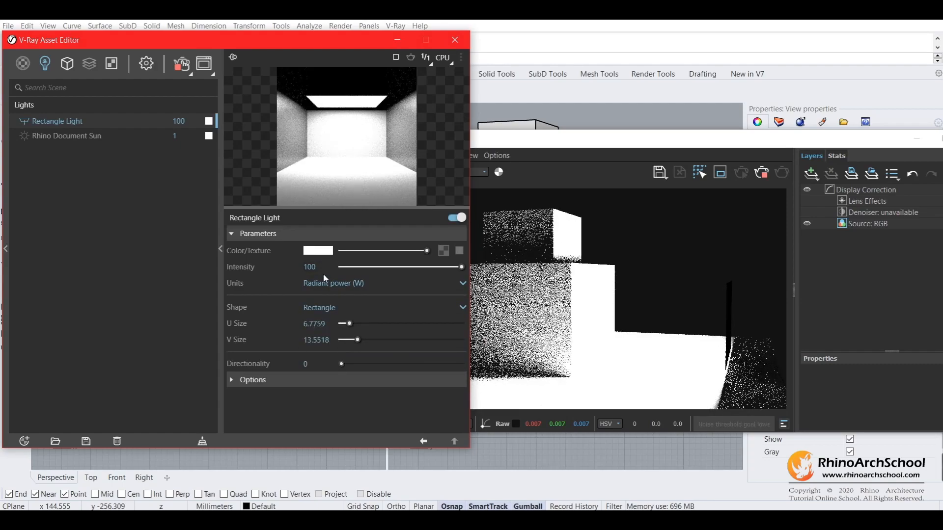
scroll(656, 113, "down", 2)
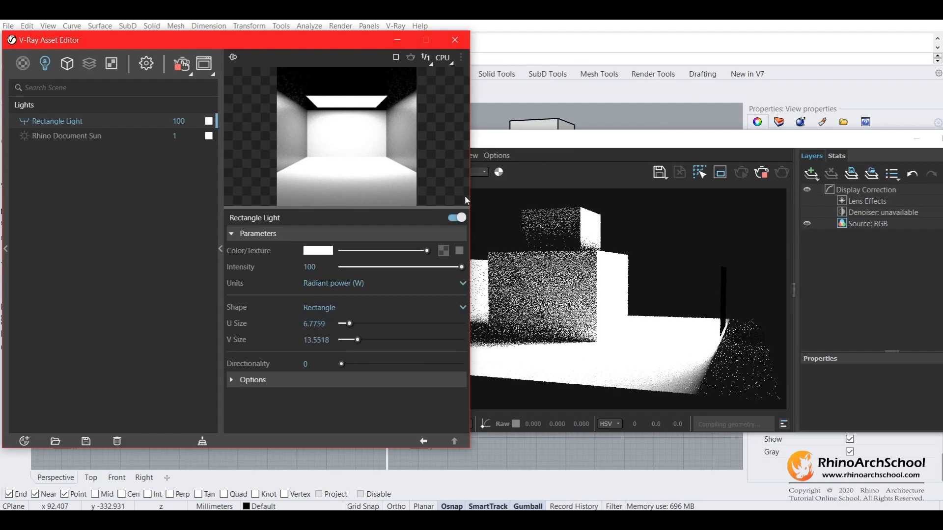
double_click(317, 267)
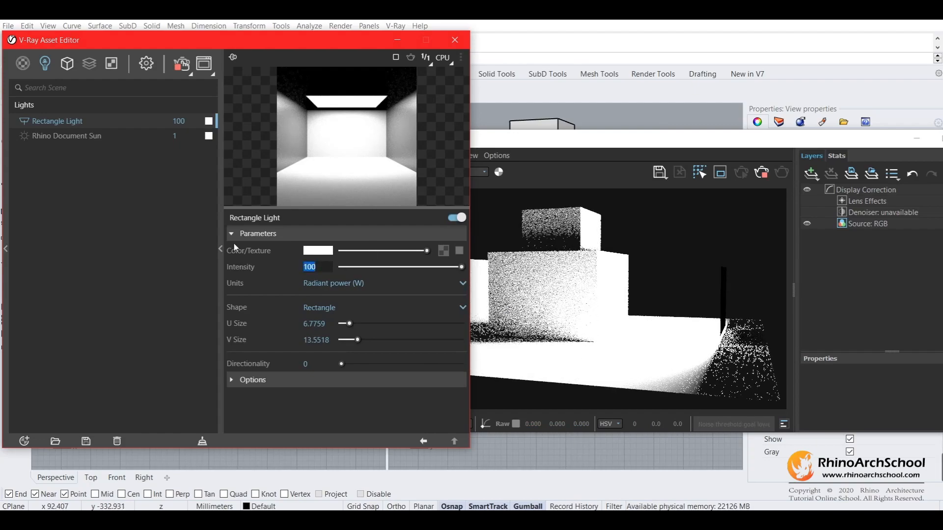
type("5")
key("Return")
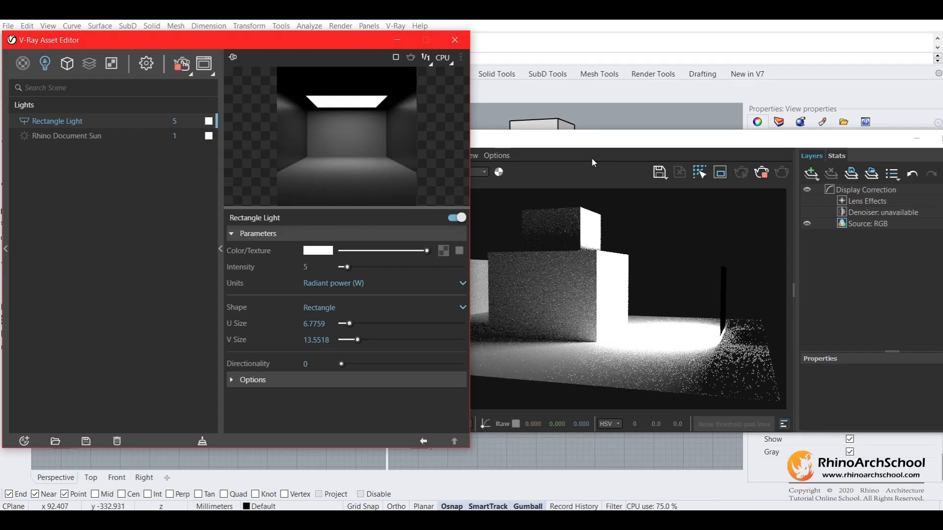
- Set the rectangle light's units back to Default (Scalar) and its intensity to 200
left_click(382, 282)
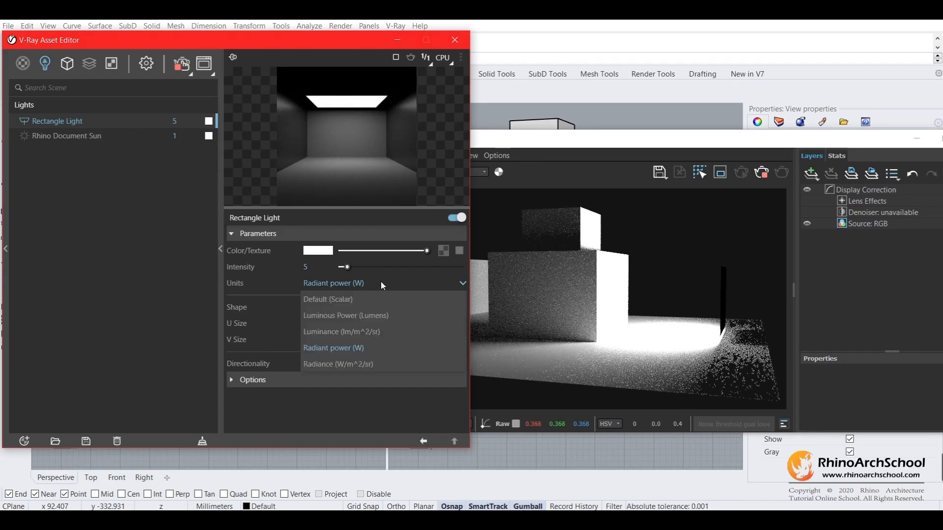
left_click(316, 300)
double_click(305, 267)
type("200")
key("Return")
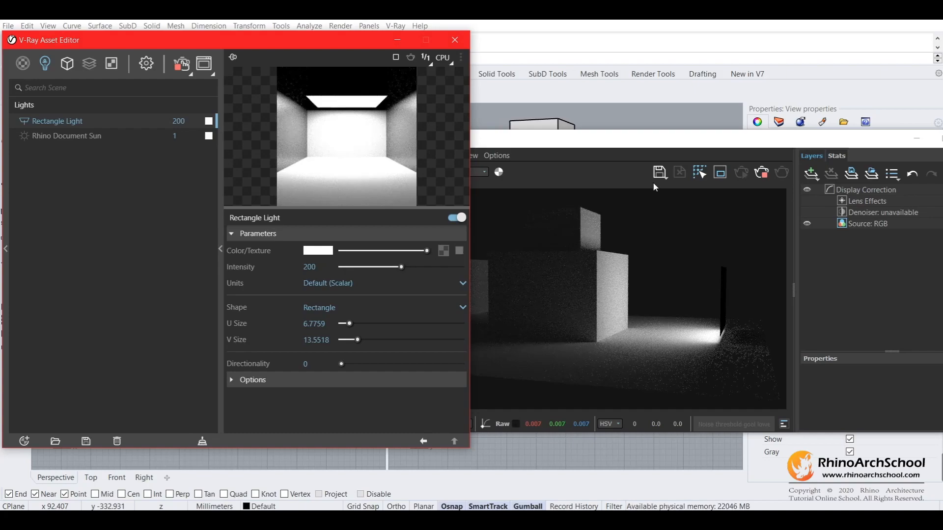
- Set the rectangle light's intensity to 1000 and examine the lighting on the boxes in the interactive render
left_click_drag(690, 142, 517, 253)
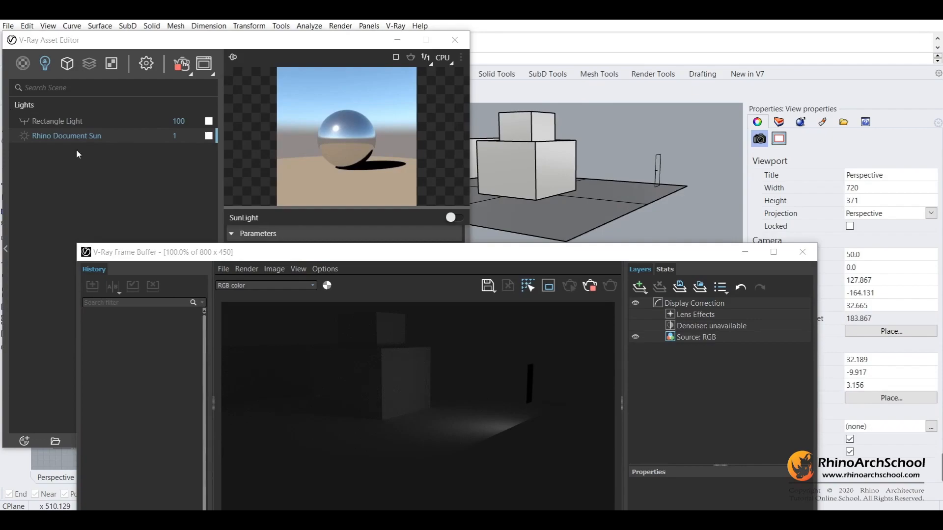
left_click(111, 169)
left_click(131, 122)
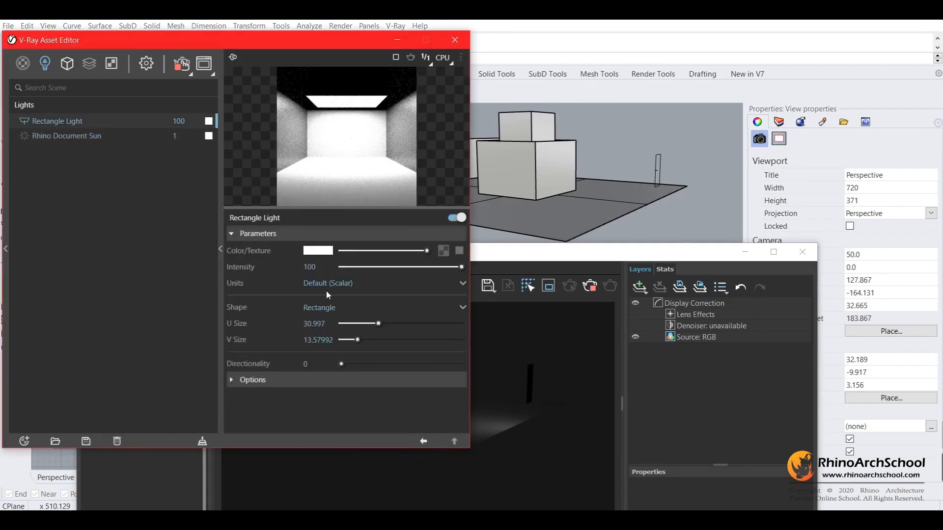
type("1000")
key("Return")
left_click_drag(514, 251, 516, 290)
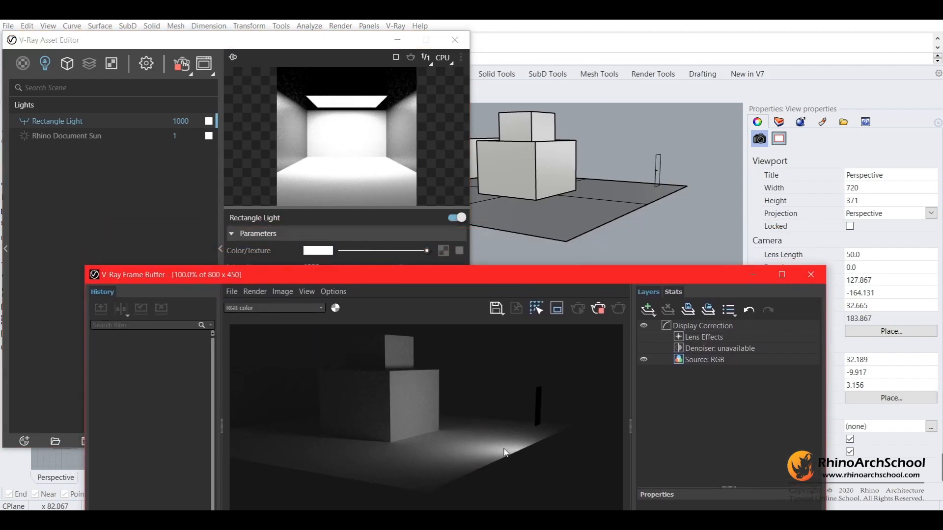
scroll(346, 443, "up", 2)
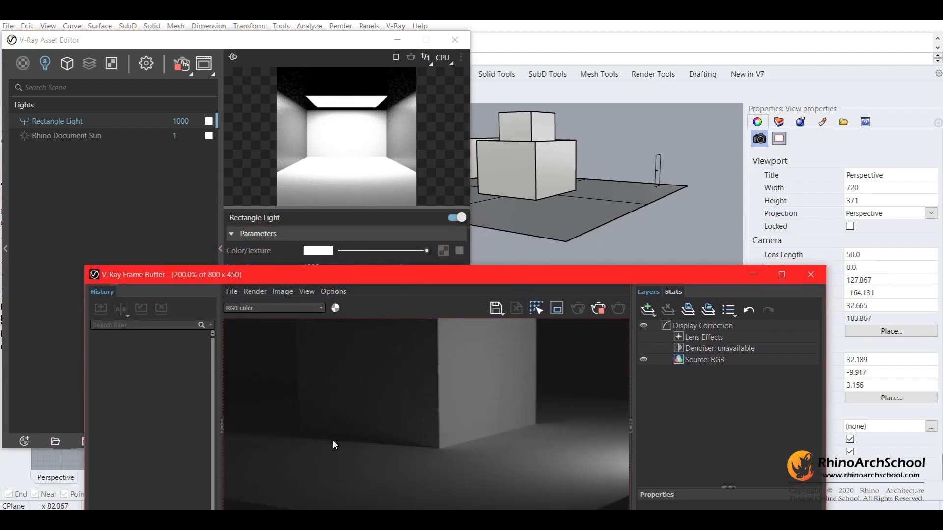
scroll(330, 447, "down", 2)
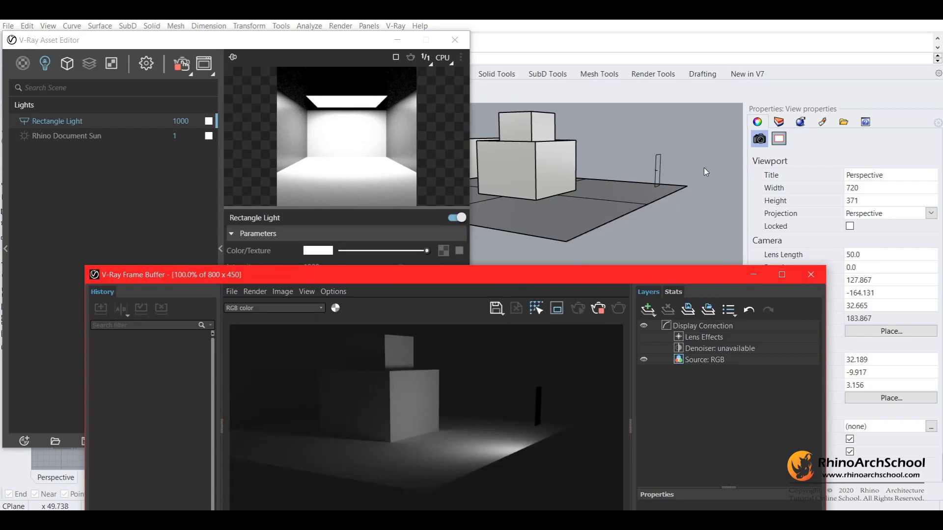
- Enlarge the small rectangle light in width and height, and inspect the lighting and shadows around the boxes in the render
left_click(656, 177)
left_click_drag(654, 174, 662, 201)
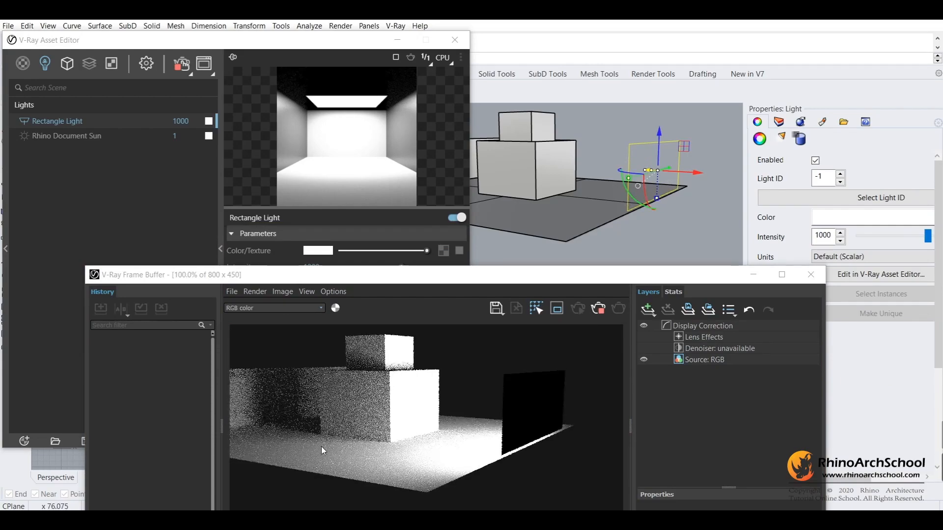
scroll(315, 448, "up", 2)
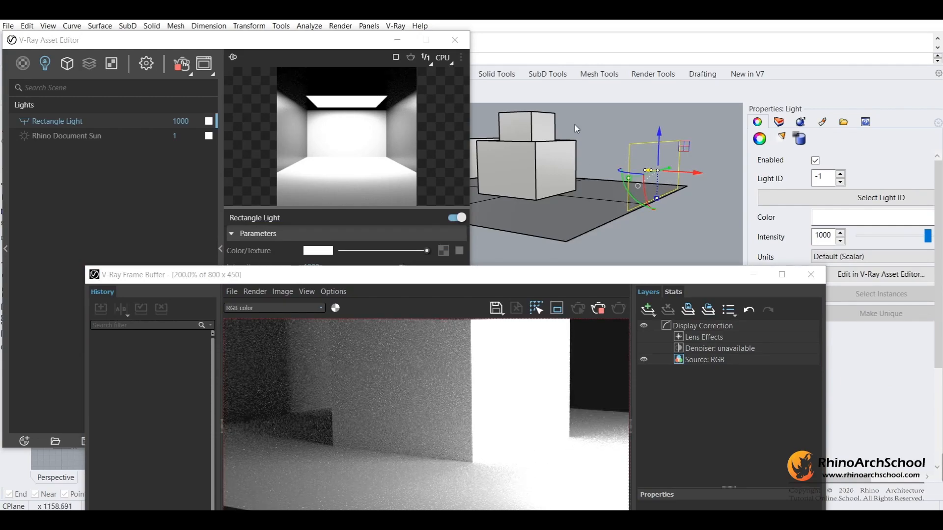
left_click(545, 248)
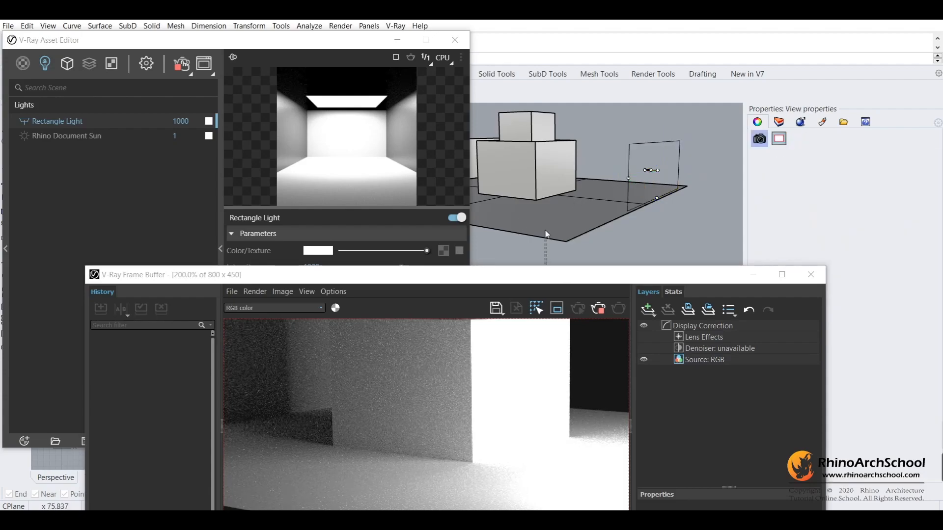
scroll(539, 334, "down", 1)
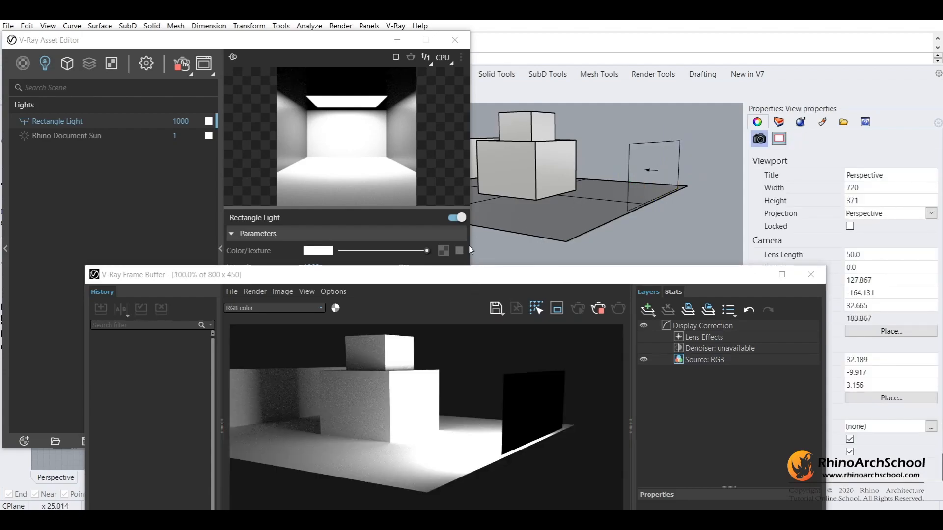
- Set the rectangle light's intensity to 500 and view the boxes closer in the interactive render
left_click(165, 155)
left_click(298, 262)
type("500")
key("Return")
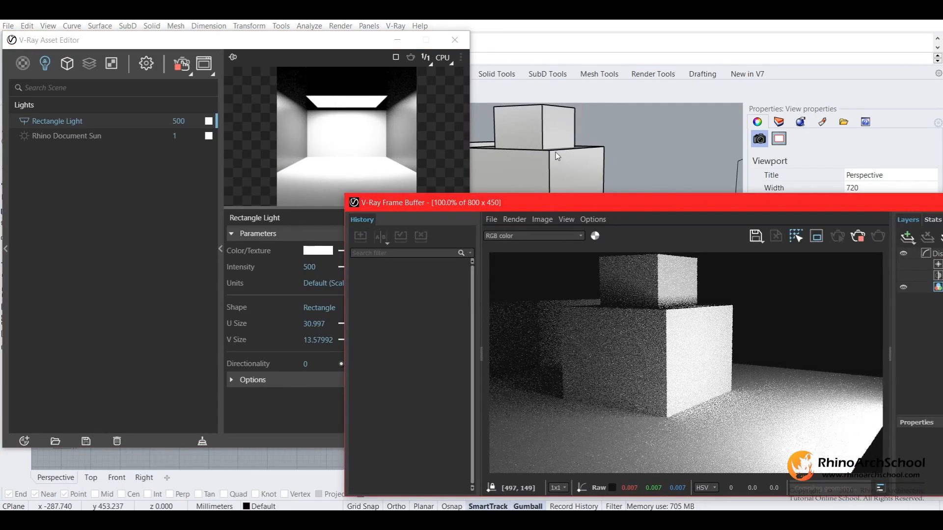
- Try a strong red colour on the rectangle light, about R 0.874, G 0.098, B 0.098
left_click(257, 208)
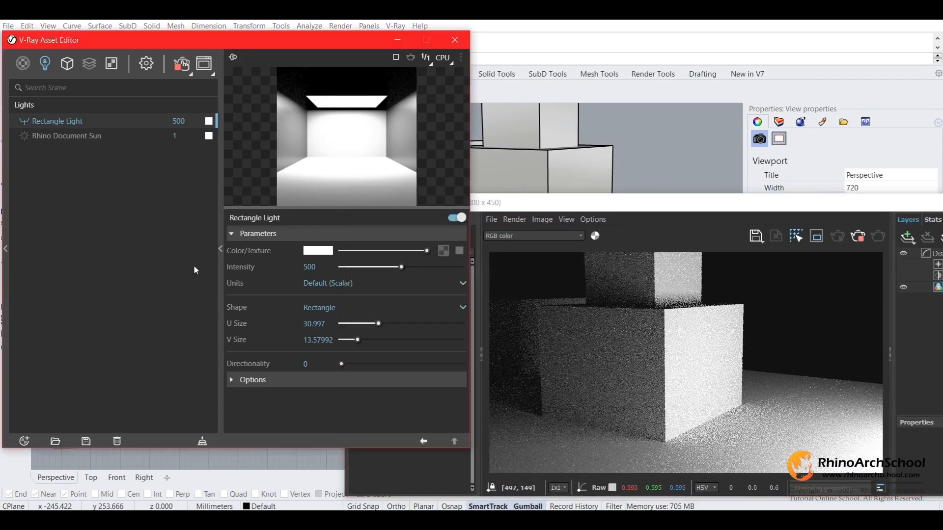
left_click(312, 253)
left_click_drag(414, 152, 217, 126)
left_click(205, 158)
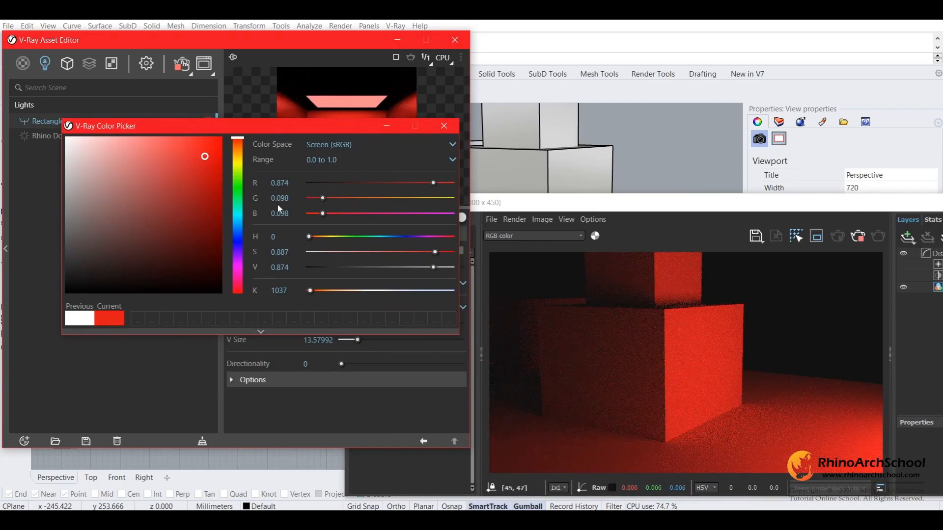
- Try a yellow hue for the rectangle light and lighten it to a pale warm tint, about R 1, G 0.991, B 0.847
mouse_move(238, 153)
left_mouse_down()
mouse_move(240, 199)
mouse_move(238, 162)
left_mouse_up()
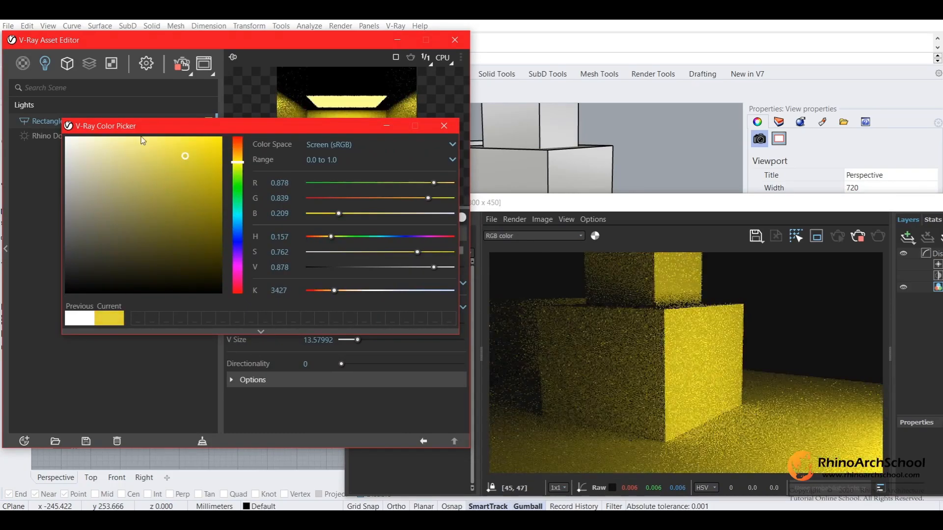
left_click(89, 138)
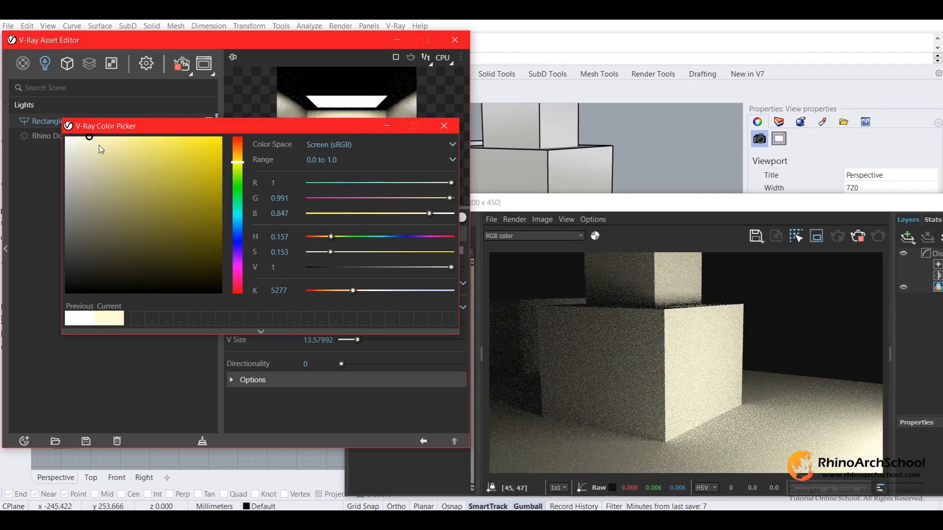
- Try a pale blue light colour, about R 0.847, G 0.945, B 1, and reset the light to pure white
left_click_drag(237, 163, 238, 225)
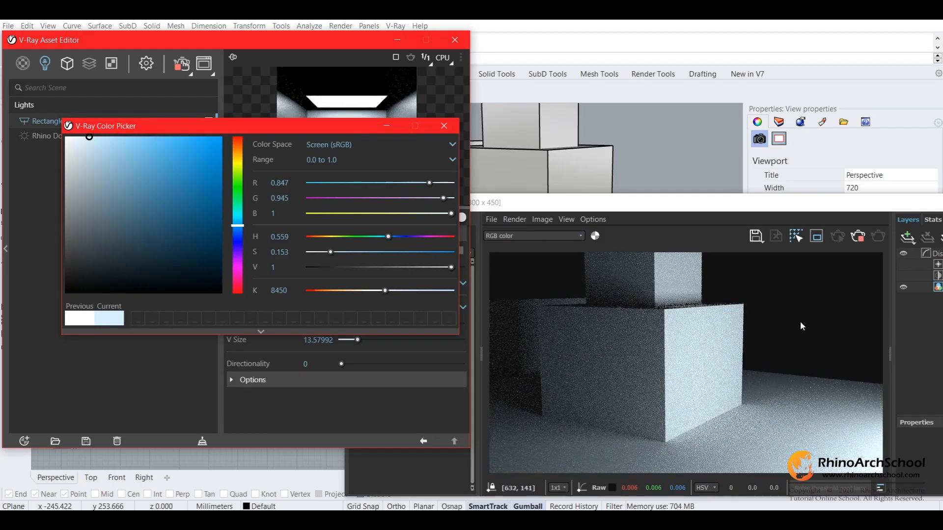
left_click(65, 137)
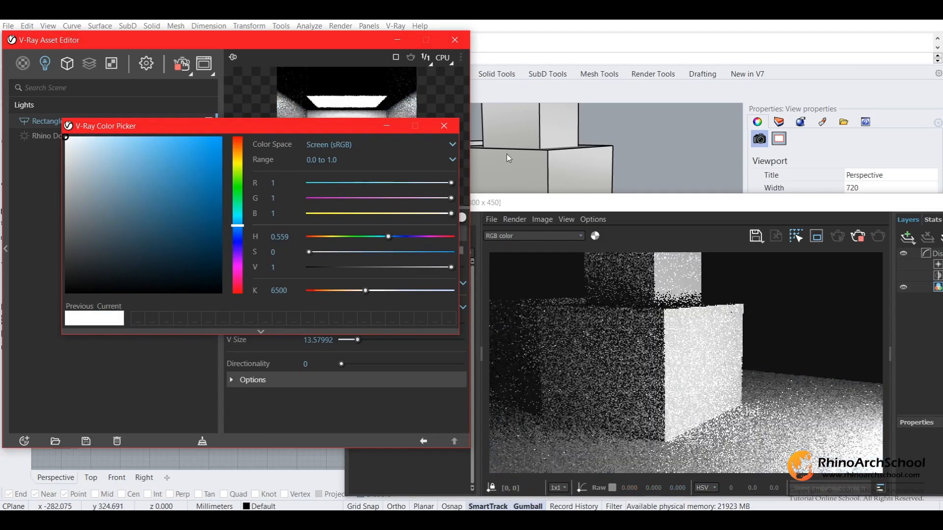
left_click(444, 126)
- Lower the rectangle light's intensity to 400 and assign a Temperature texture to its colour
left_click(460, 250)
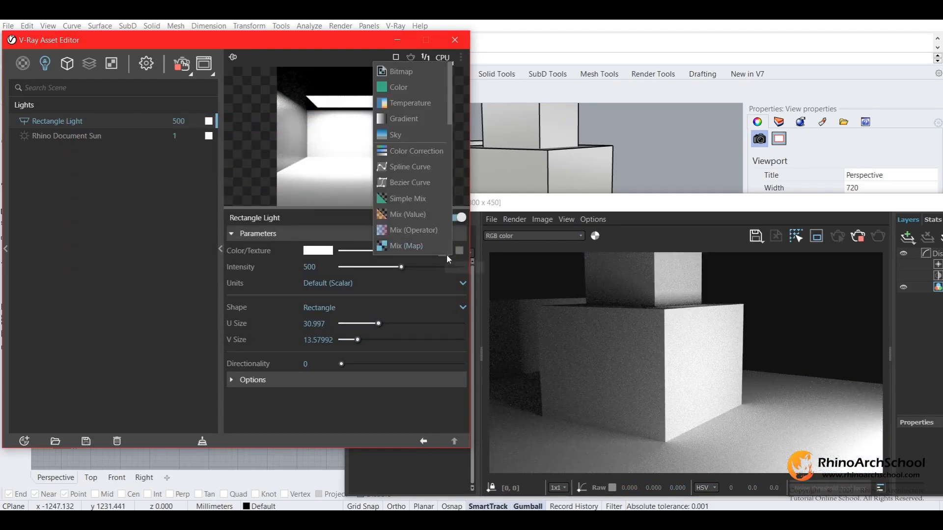
left_click(446, 267)
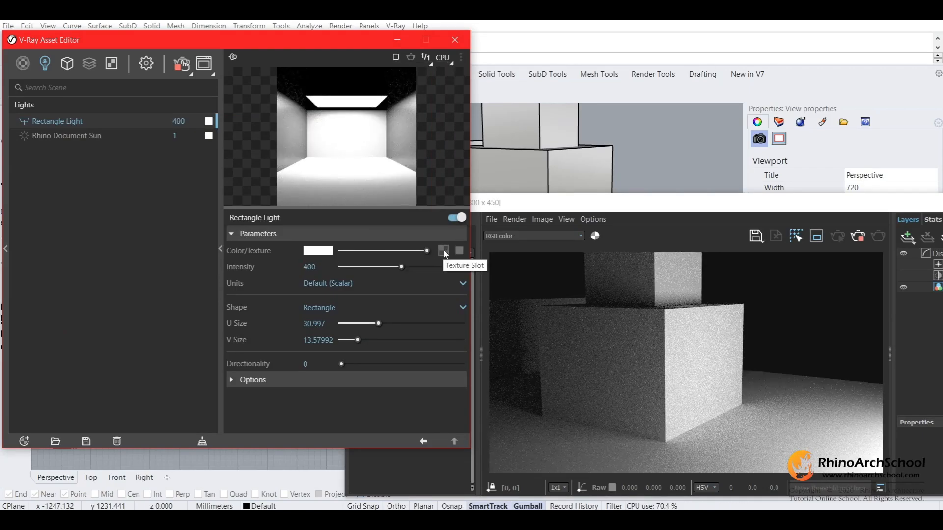
left_click(444, 250)
left_click(398, 102)
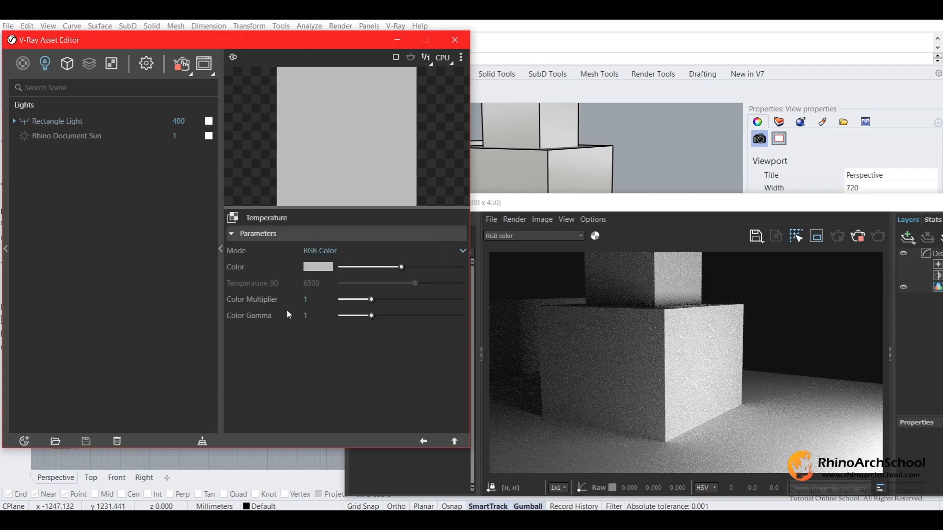
- Switch the texture's mode to Temperature, set it to 2733 K, and return to the rectangle light's parameters
left_click_drag(402, 267, 413, 268)
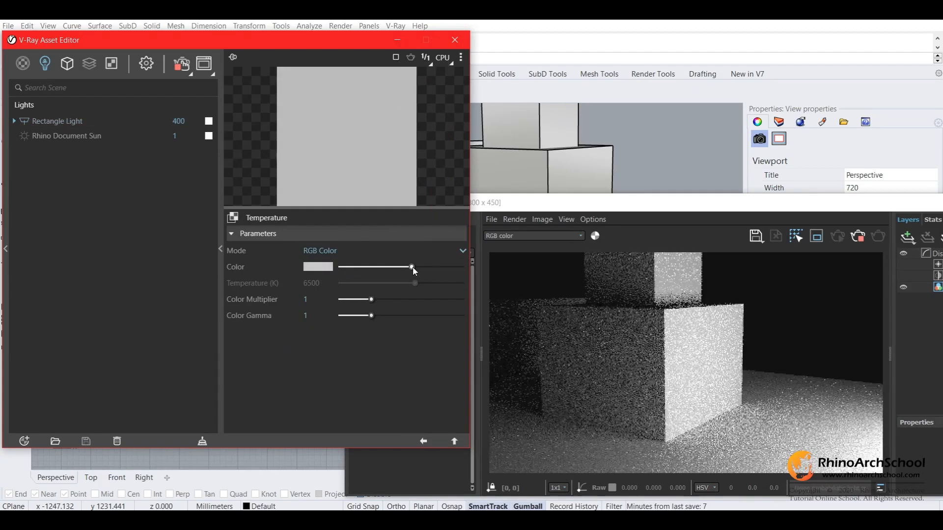
left_click(376, 252)
left_click(339, 282)
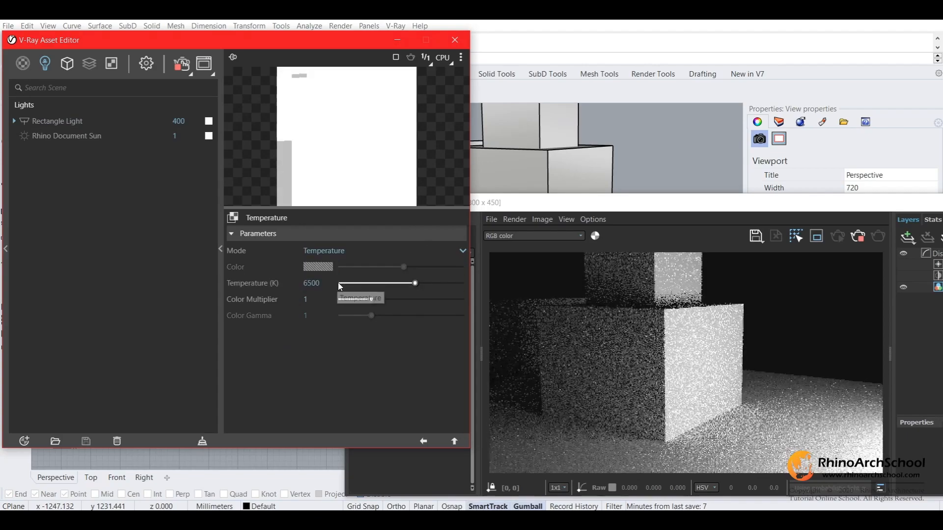
left_click_drag(366, 284, 366, 284)
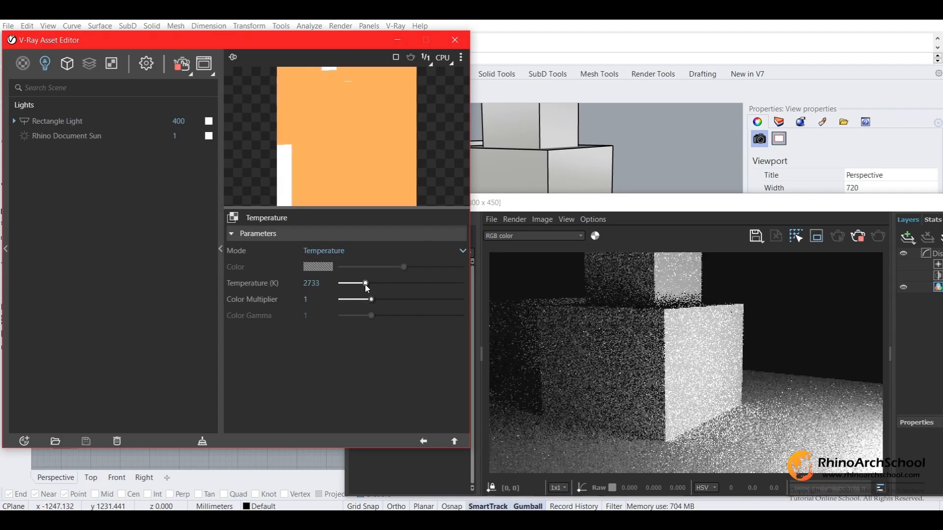
left_click(424, 443)
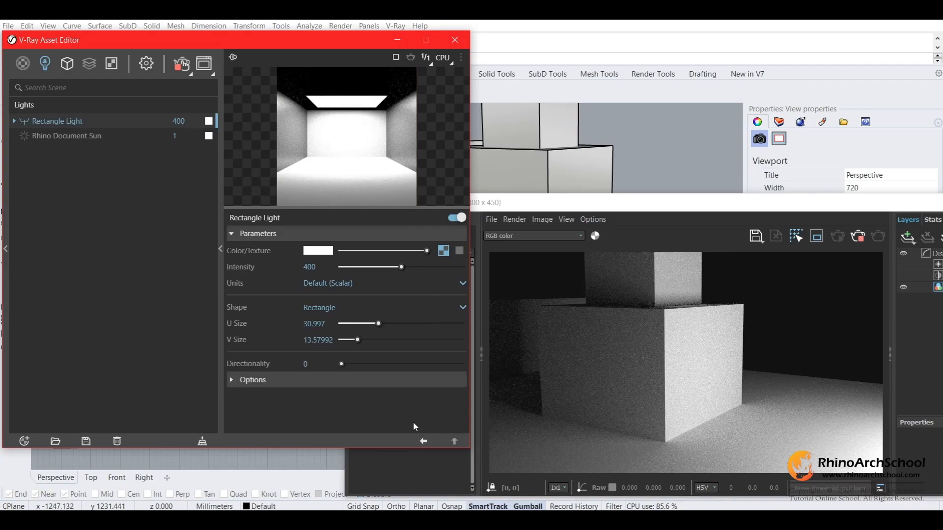
- Try a reddish tint on the rectangle light's base colour and restore it to pure white
left_click(313, 253)
left_click_drag(159, 175, 65, 136)
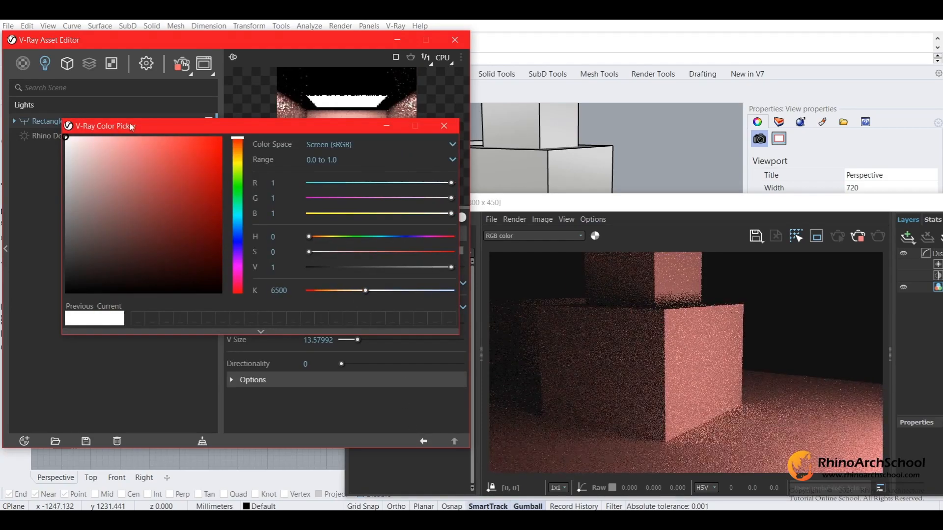
left_click(443, 126)
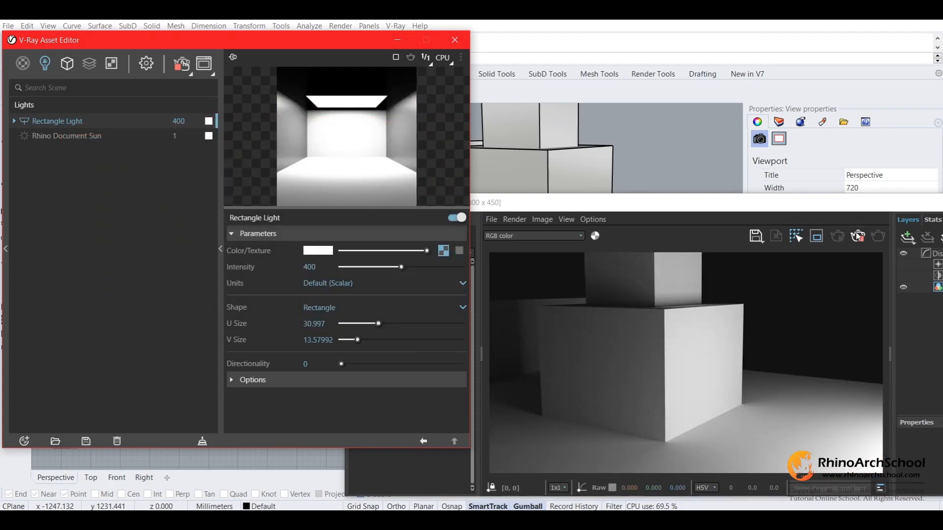
- Stop the interactive render and move the frame buffer window to show the whole rendered image
left_click(856, 238)
left_click_drag(837, 204, 600, 173)
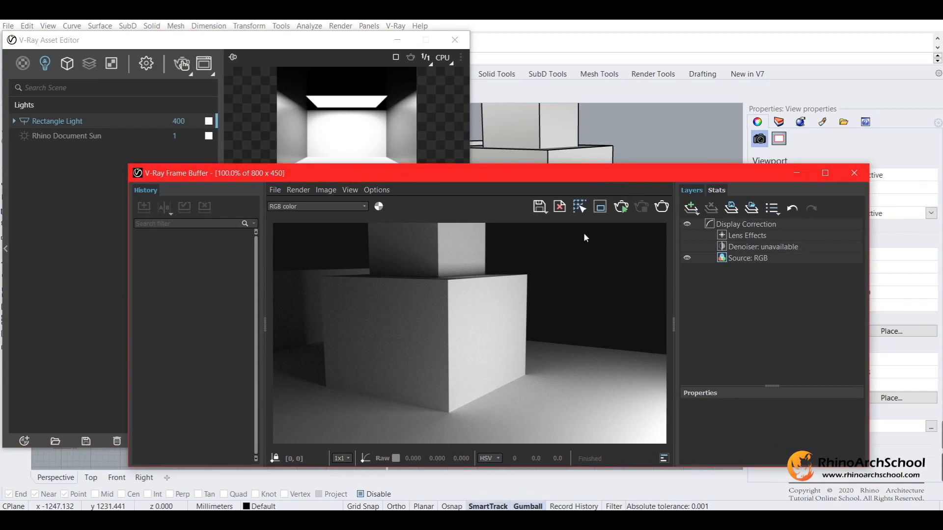
scroll(496, 309, "down", 1)
scroll(495, 309, "up", 1)
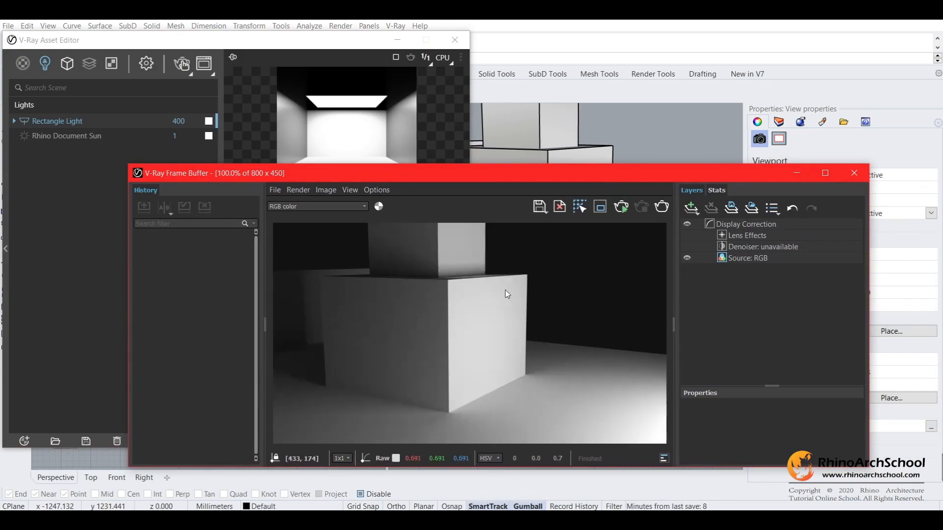